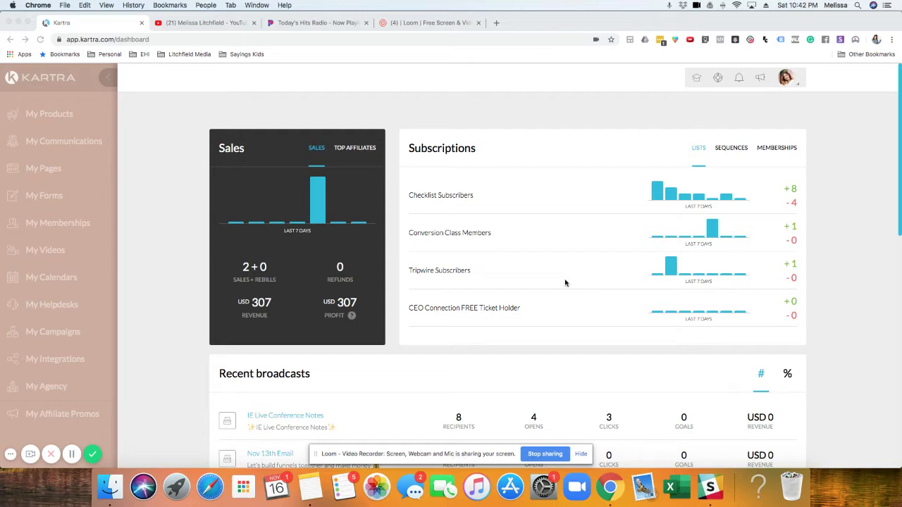
Step: Go to the Team members sub-accounts page from the profile avatar menu
{"action": "left_click", "coordinate": [788, 81]}
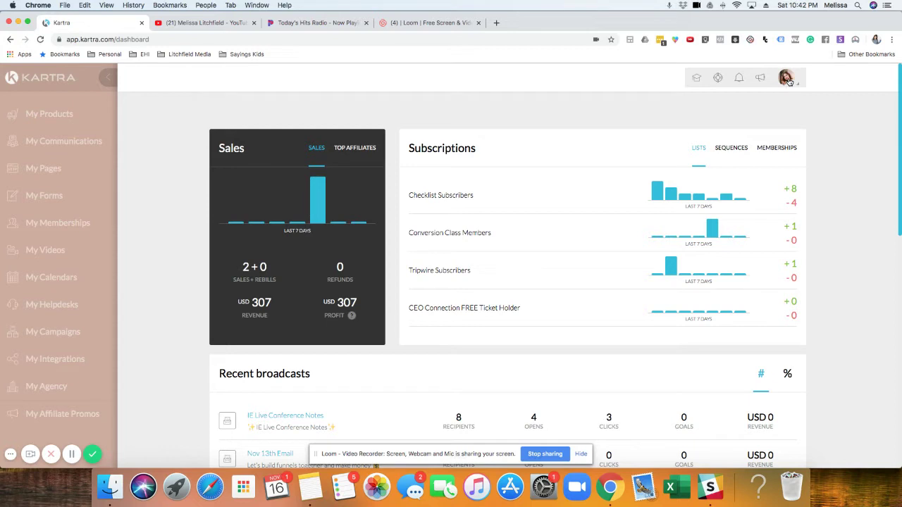
{"action": "left_click", "coordinate": [788, 81]}
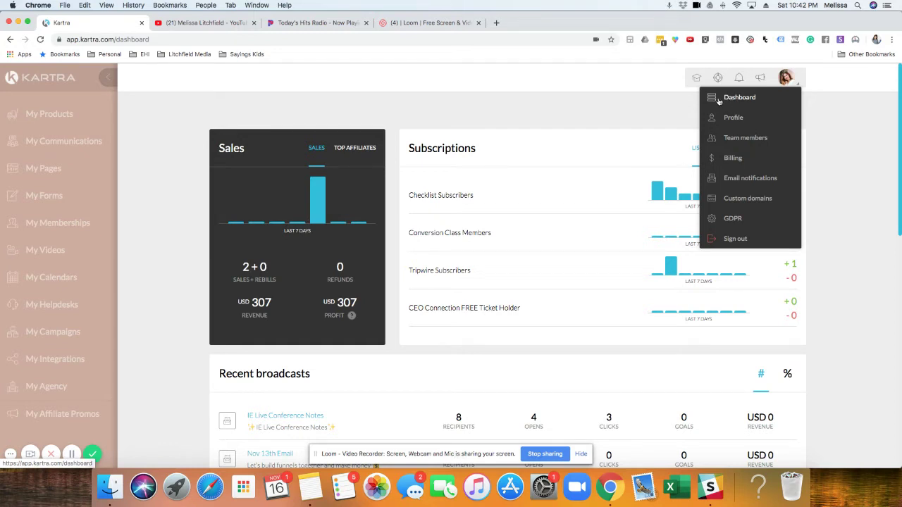
{"action": "left_click", "coordinate": [734, 139]}
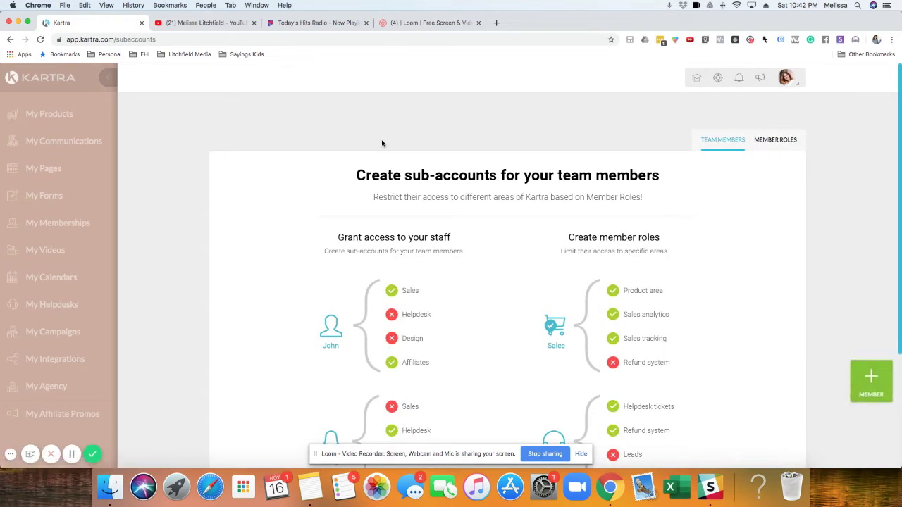
{"action": "scroll", "coordinate": [199, 148], "scroll_direction": "down", "scroll_amount": 2}
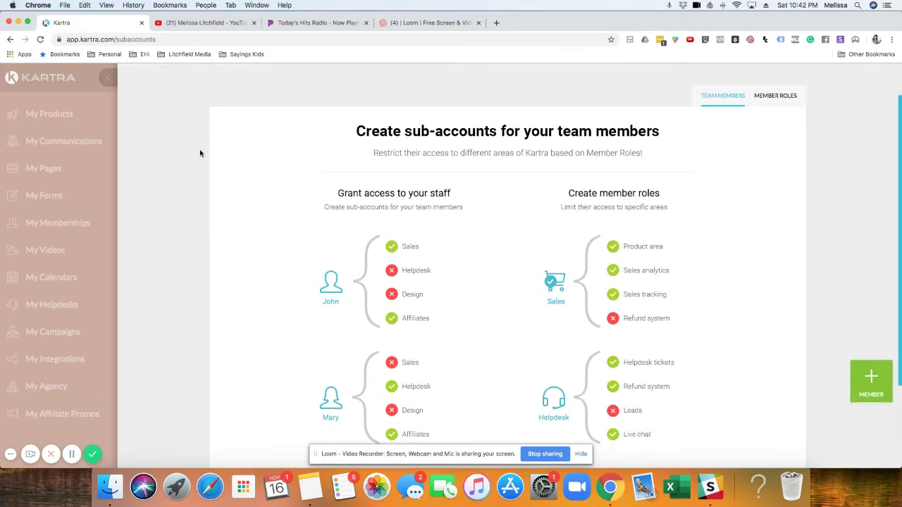
{"action": "scroll", "coordinate": [203, 153], "scroll_direction": "down", "scroll_amount": 2}
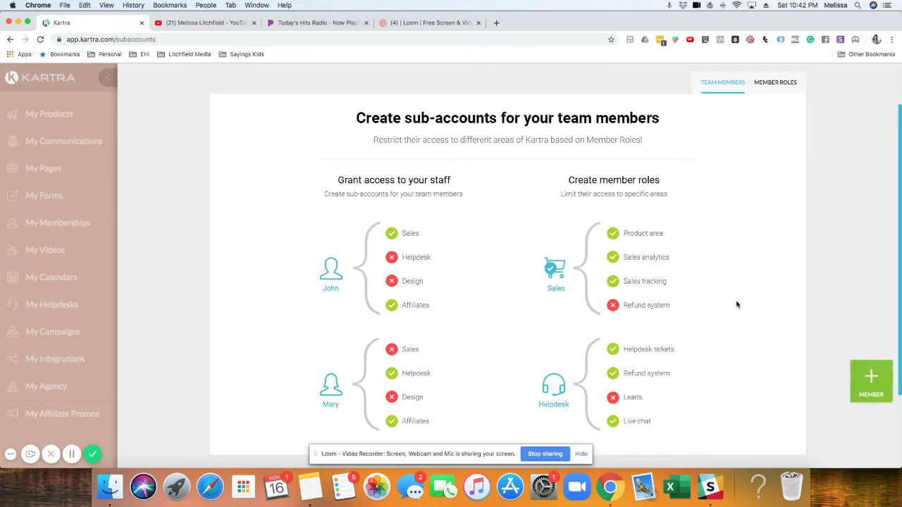
Step: Add a new team member and choose Virtual Assistant as the member role
{"action": "left_click", "coordinate": [880, 379]}
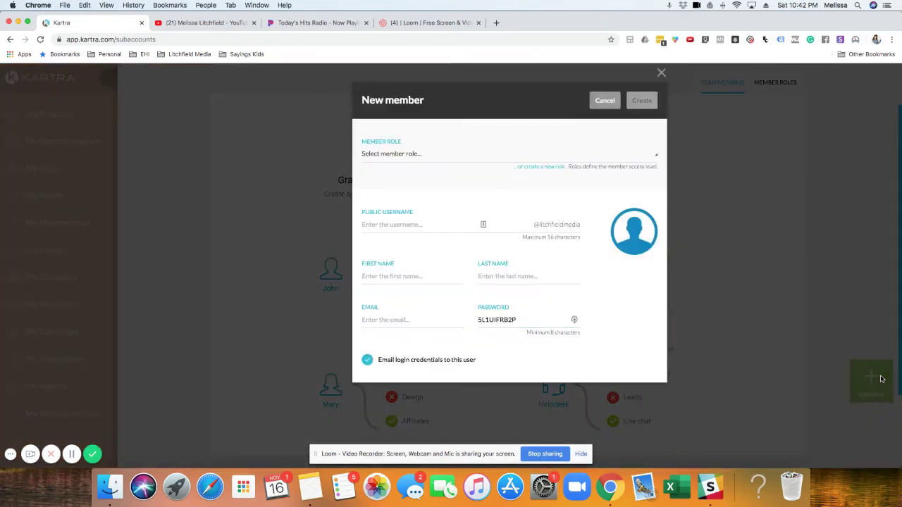
{"action": "left_click", "coordinate": [404, 159]}
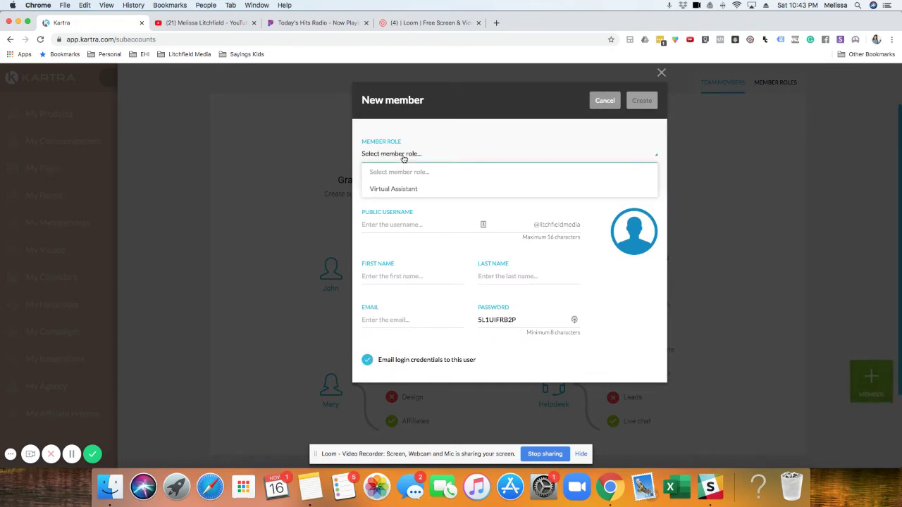
{"action": "left_click", "coordinate": [427, 191]}
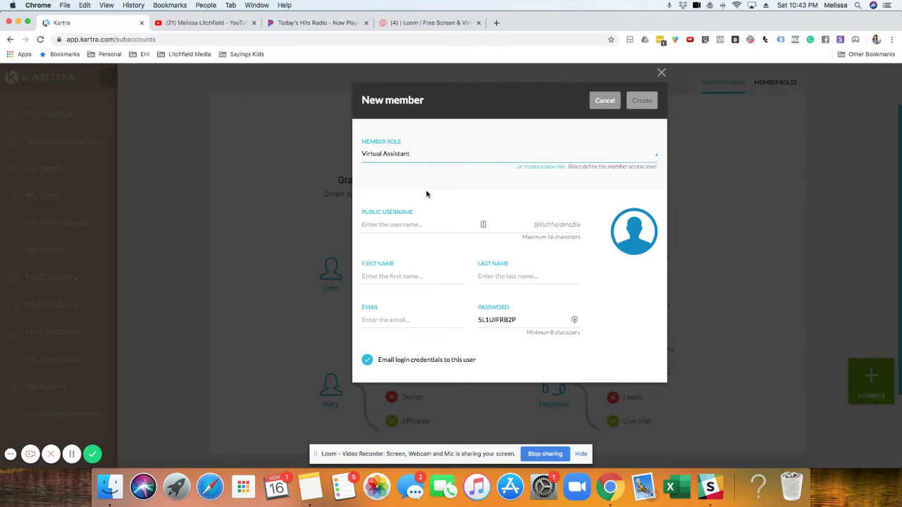
Step: Open the 'create a new role' form and review its access permission list
{"action": "left_click", "coordinate": [532, 169]}
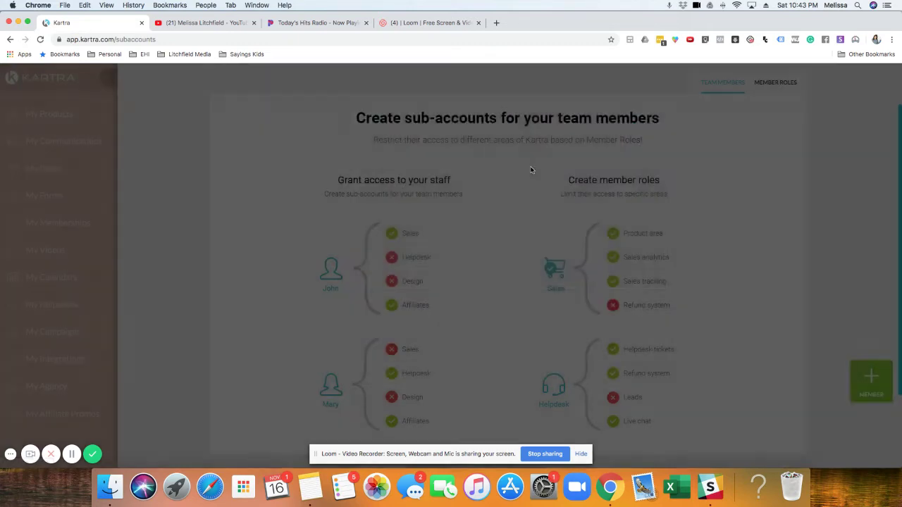
{"action": "scroll", "coordinate": [399, 228], "scroll_direction": "down", "scroll_amount": 3}
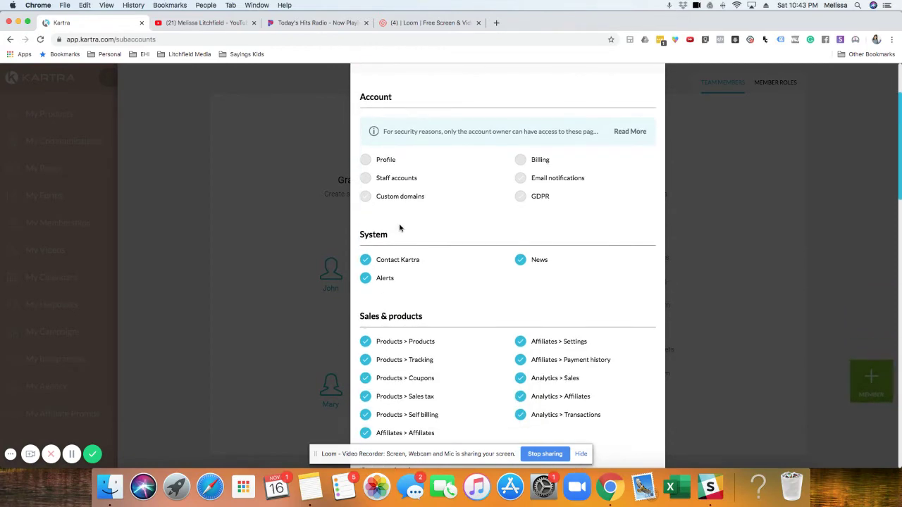
{"action": "scroll", "coordinate": [409, 212], "scroll_direction": "up", "scroll_amount": 3}
{"action": "scroll", "coordinate": [409, 203], "scroll_direction": "down", "scroll_amount": 3}
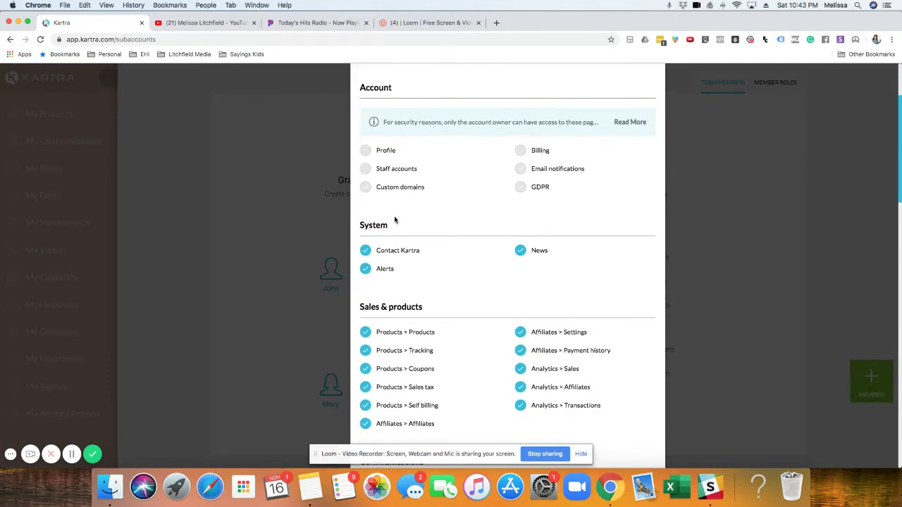
{"action": "scroll", "coordinate": [511, 258], "scroll_direction": "down", "scroll_amount": 3}
{"action": "scroll", "coordinate": [511, 257], "scroll_direction": "down", "scroll_amount": 10}
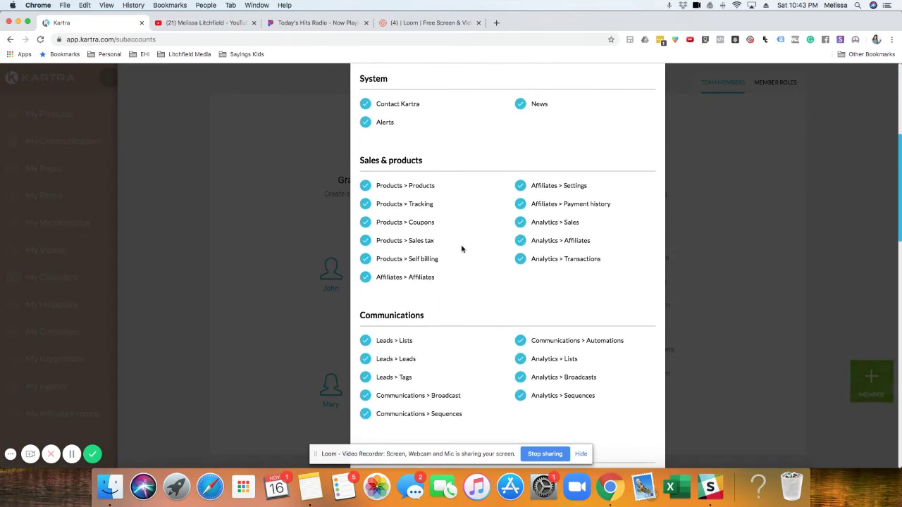
{"action": "scroll", "coordinate": [454, 267], "scroll_direction": "down", "scroll_amount": 12}
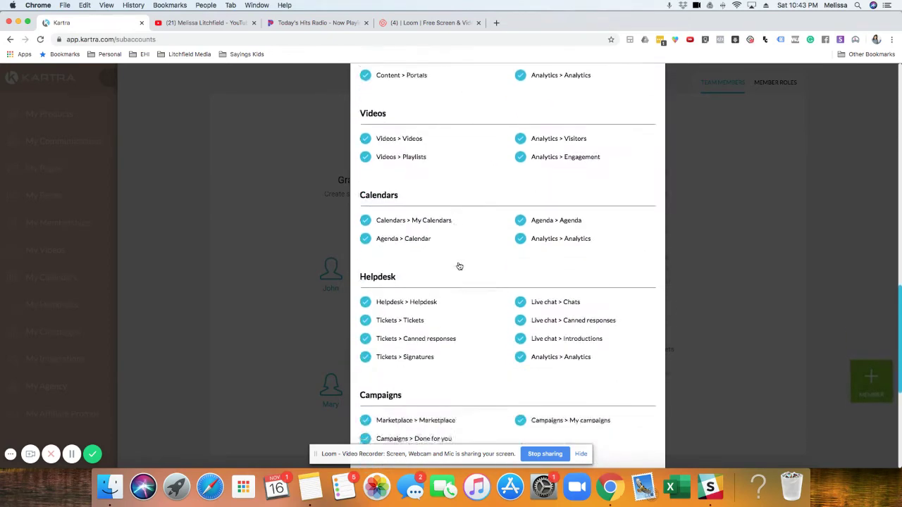
{"action": "scroll", "coordinate": [459, 266], "scroll_direction": "up", "scroll_amount": 20}
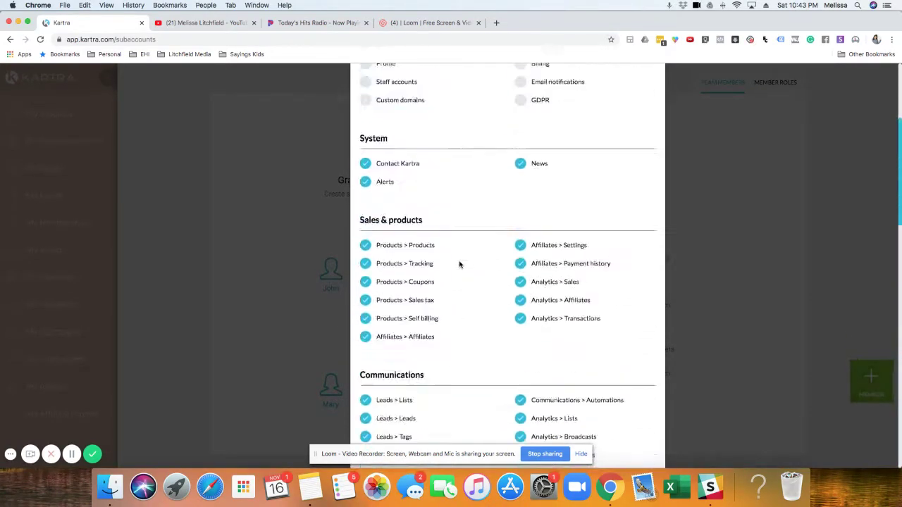
{"action": "scroll", "coordinate": [472, 270], "scroll_direction": "down", "scroll_amount": 2}
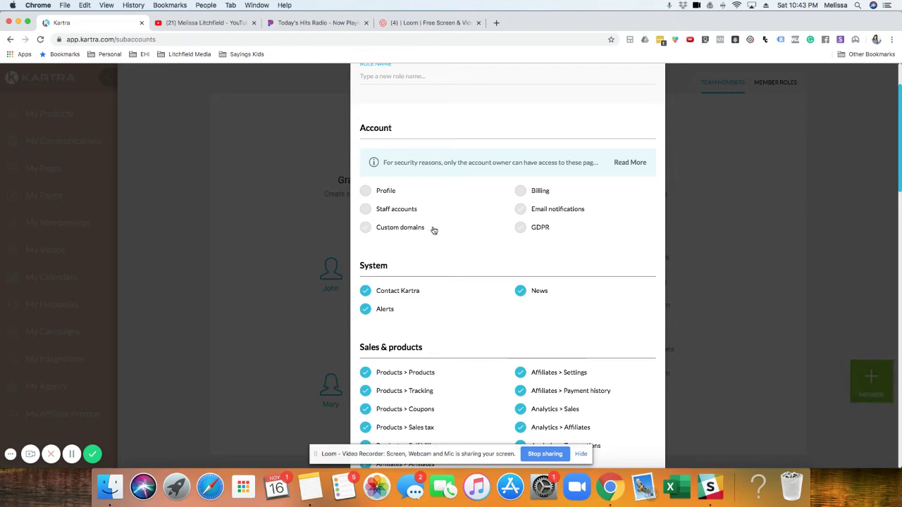
{"action": "scroll", "coordinate": [434, 230], "scroll_direction": "down", "scroll_amount": 3}
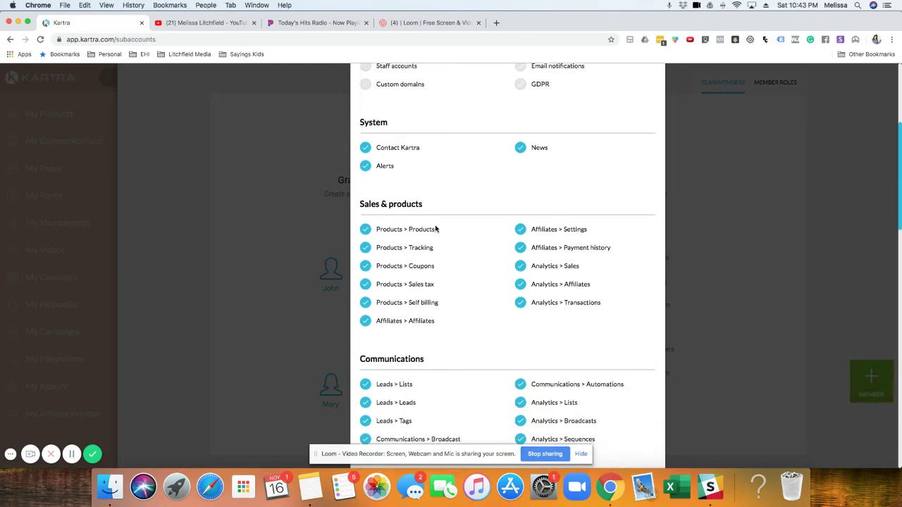
{"action": "scroll", "coordinate": [436, 229], "scroll_direction": "up", "scroll_amount": 5}
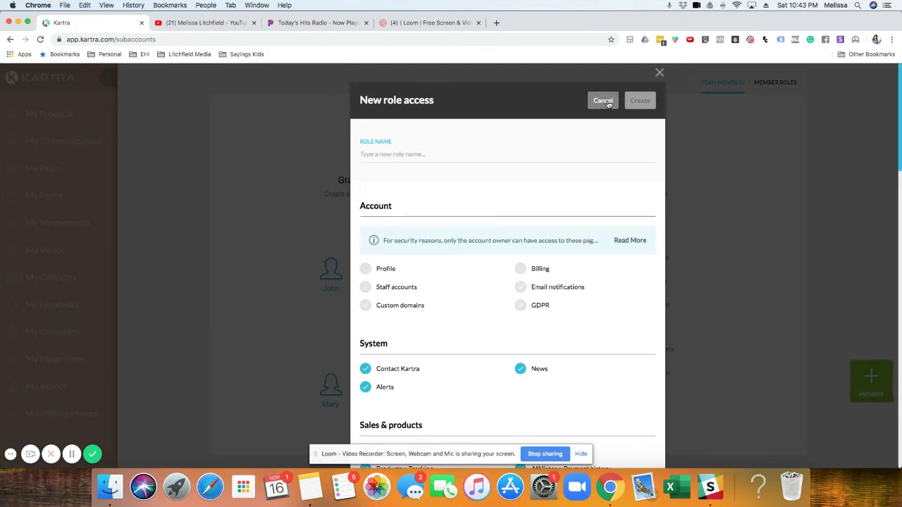
Step: Discard the new role and enter the member's public username
{"action": "left_click", "coordinate": [605, 101]}
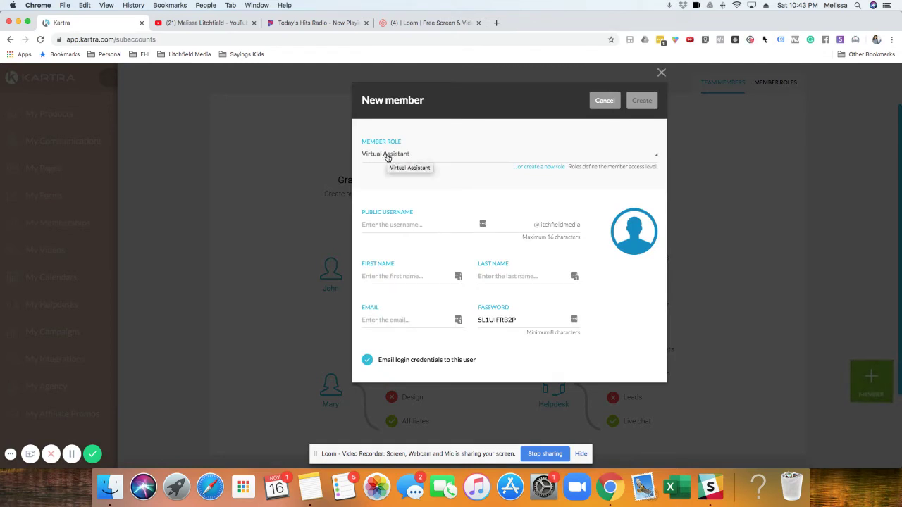
{"action": "left_click", "coordinate": [379, 224]}
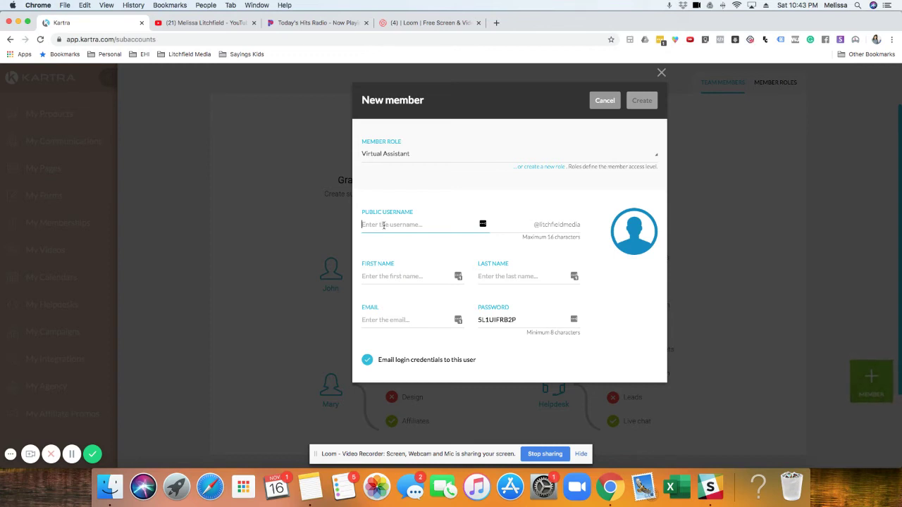
{"action": "type", "text": "myla"}
{"action": "left_click", "coordinate": [636, 300]}
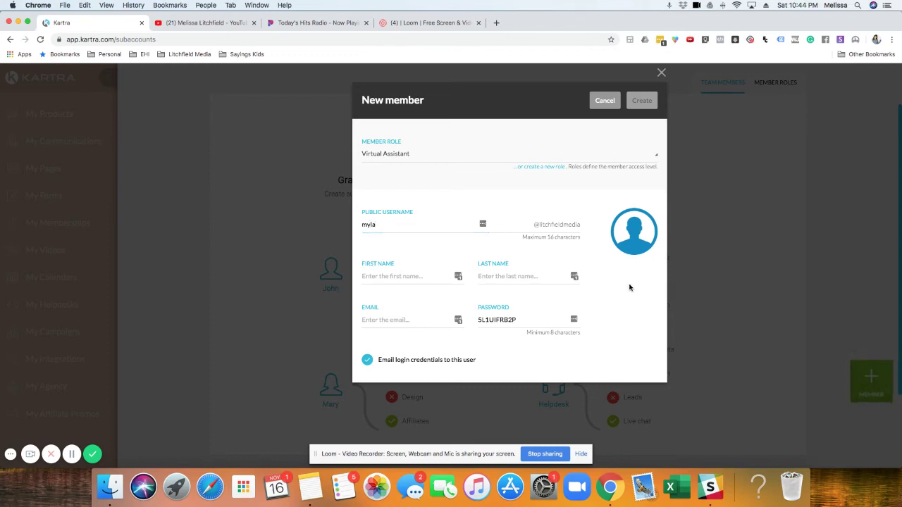
Step: Enter the member's first name, last name and e-mail address
{"action": "left_click", "coordinate": [399, 277]}
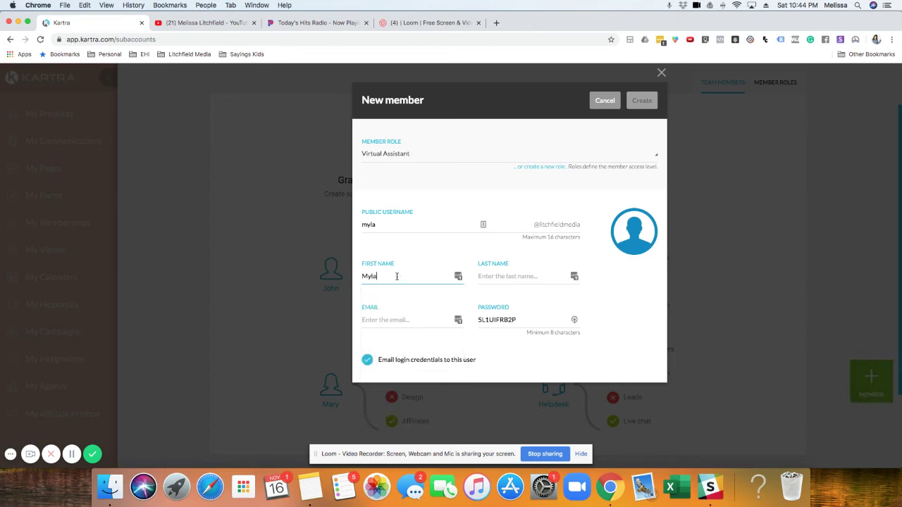
{"action": "left_click", "coordinate": [481, 275]}
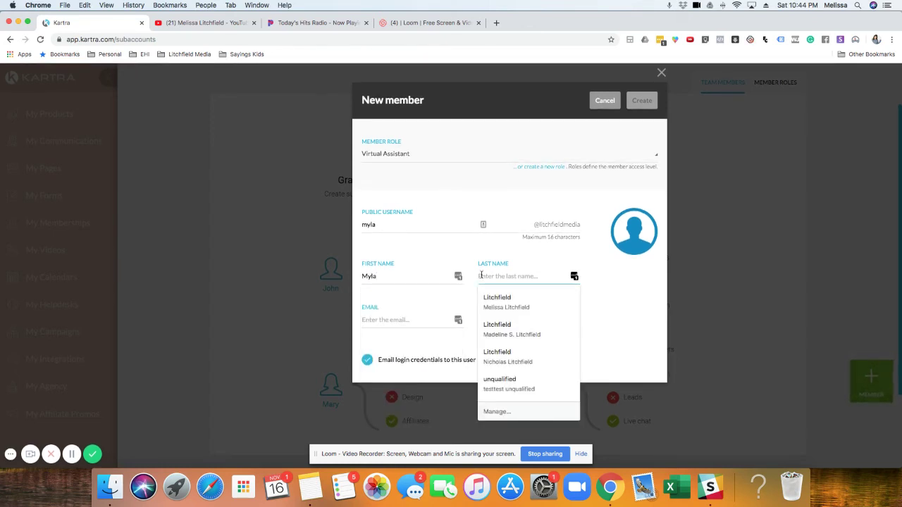
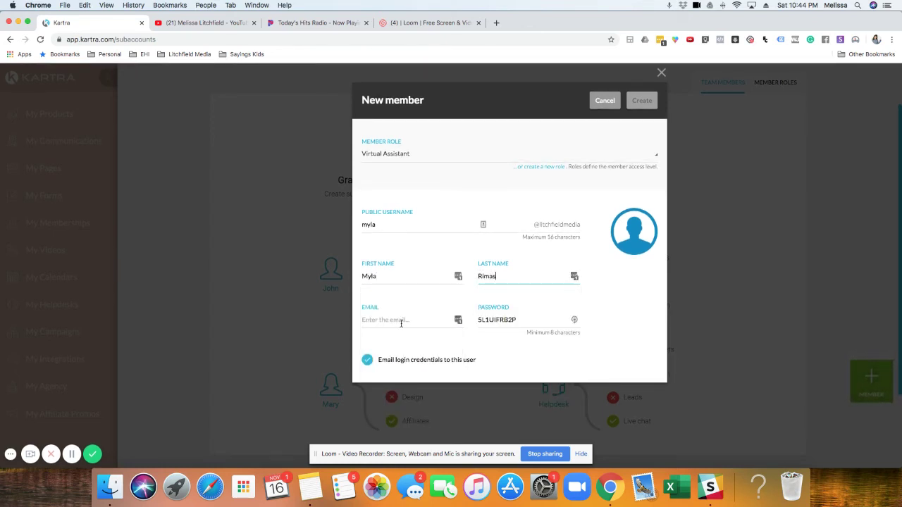
{"action": "left_click", "coordinate": [402, 320]}
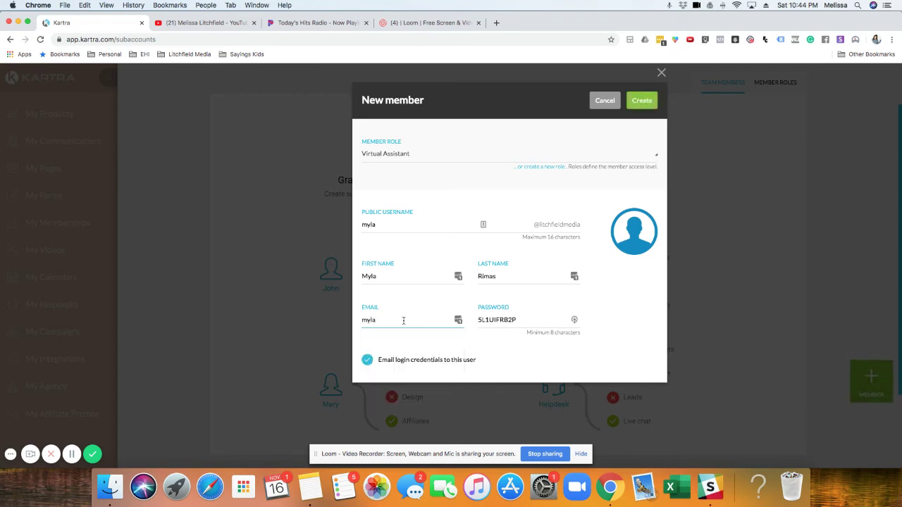
{"action": "left_click_drag", "start_coordinate": [517, 319], "coordinate": [477, 321]}
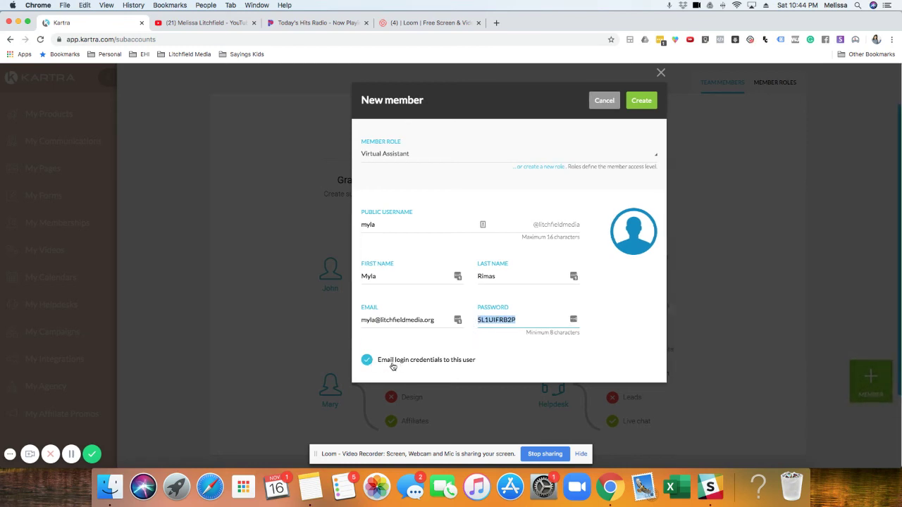
{"action": "left_click", "coordinate": [367, 361]}
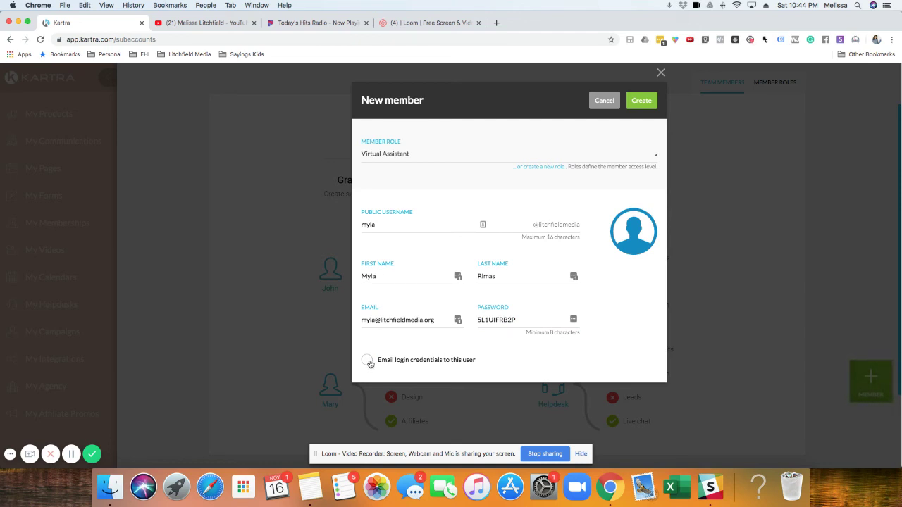
{"action": "left_click", "coordinate": [369, 361]}
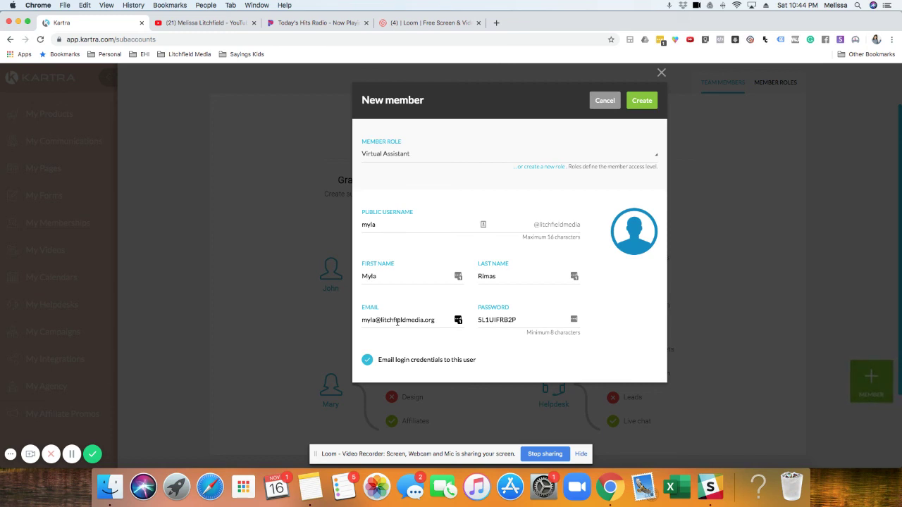
Step: Submit the new member, then close the form after the 'Already in use' errors
{"action": "left_click", "coordinate": [647, 103]}
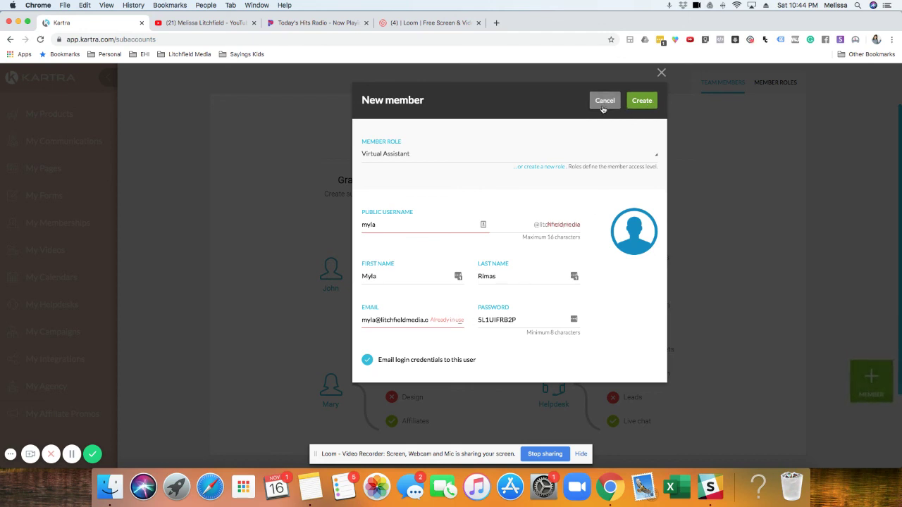
{"action": "left_click", "coordinate": [661, 73]}
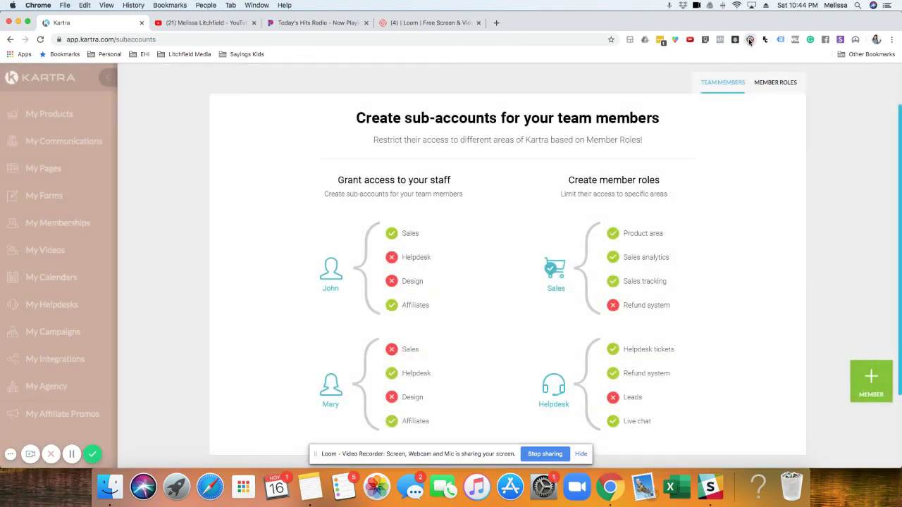